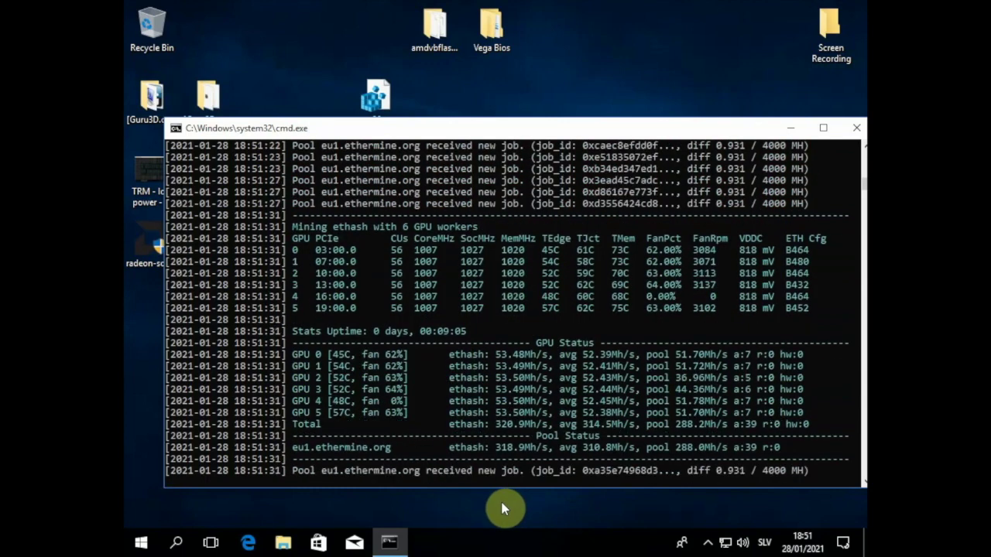
# Move the 56c registry file on the desktop, then launch OverdriveNTool.exe from the TRM 0.8.0 folder
pyautogui.click(799, 130)
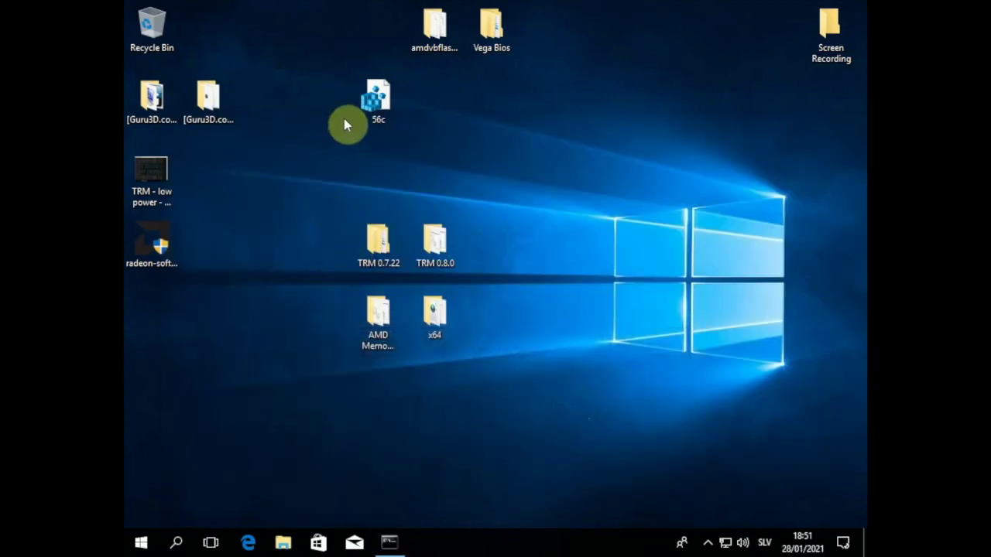
pyautogui.click(371, 103)
pyautogui.moveTo(369, 105); pyautogui.dragTo(325, 118)
pyautogui.click(438, 148)
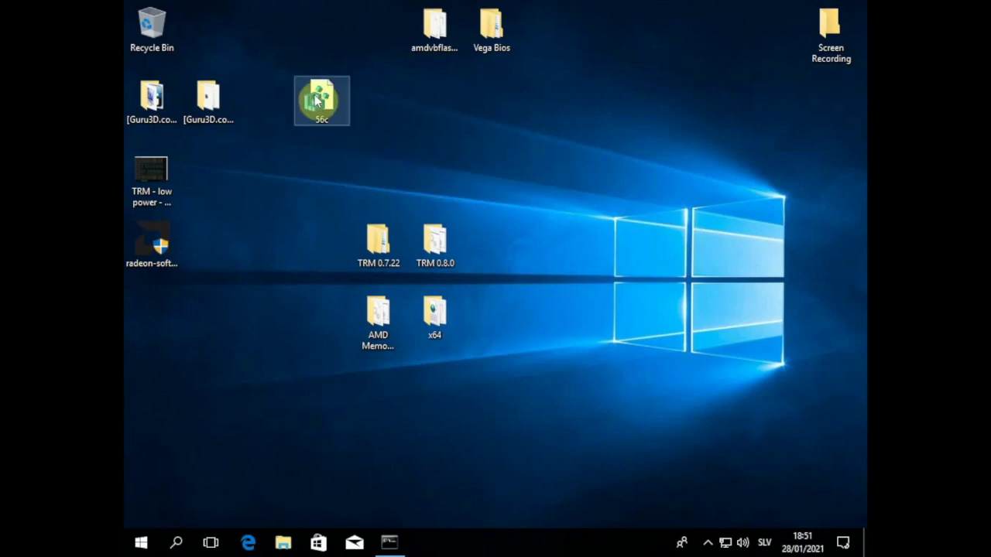
pyautogui.doubleClick(438, 243)
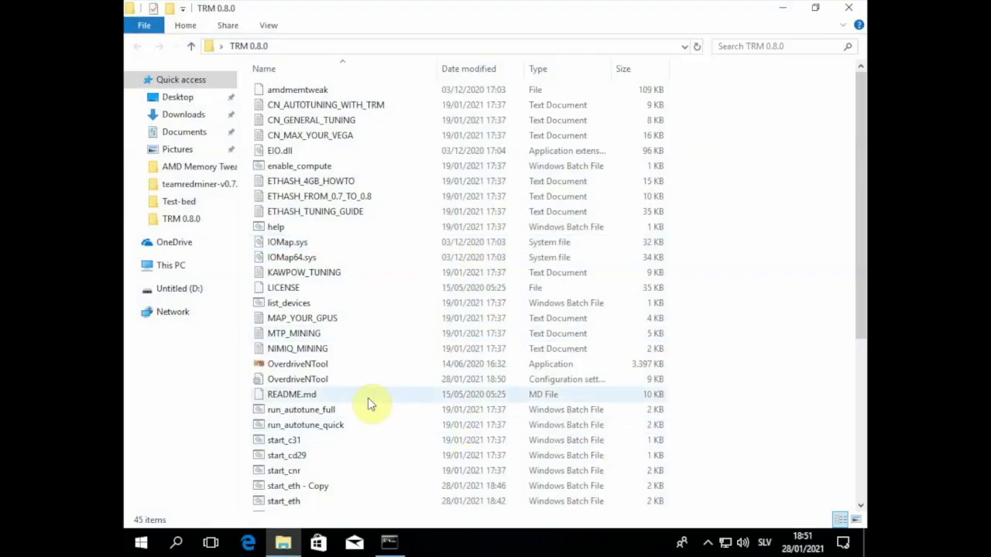
pyautogui.doubleClick(343, 364)
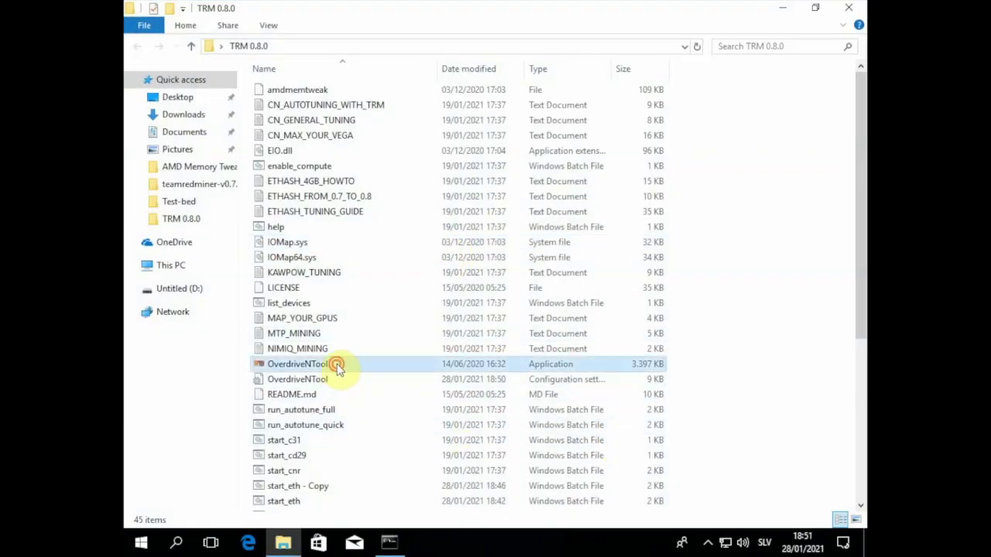
# With GPU 1 Radeon RX Vega selected, confirm its PPTable editor registry path ends in \0000
pyautogui.click(789, 11)
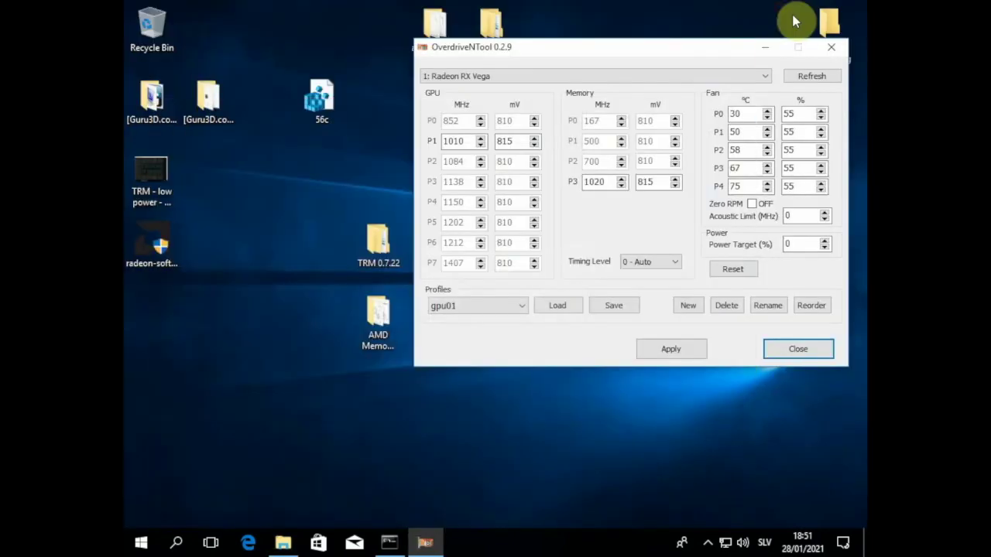
pyautogui.click(477, 74)
pyautogui.click(471, 94)
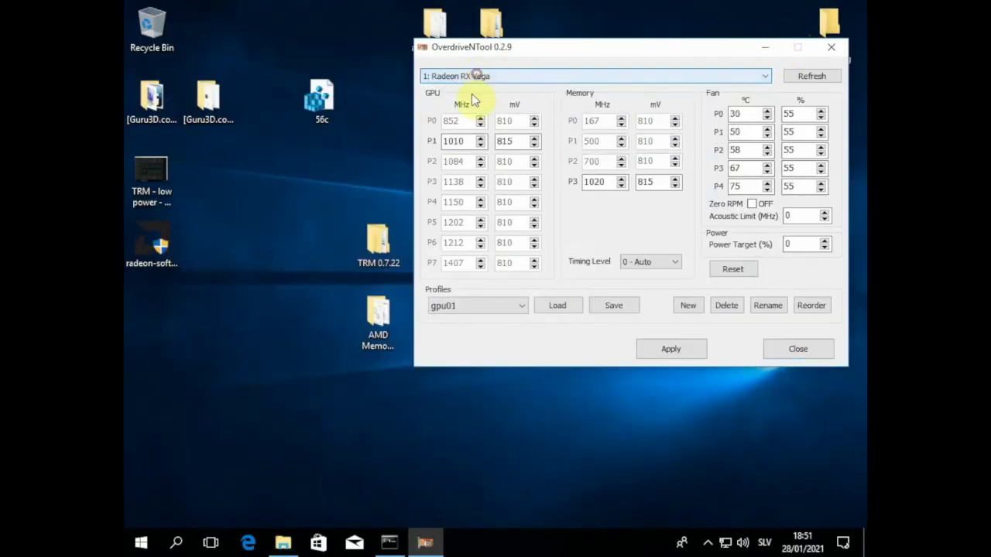
pyautogui.click(424, 48)
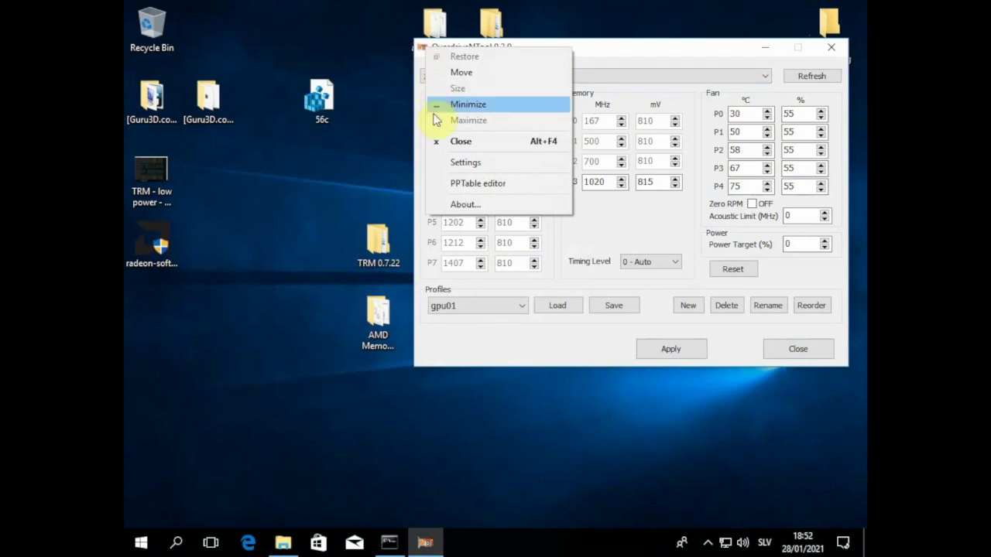
pyautogui.click(467, 186)
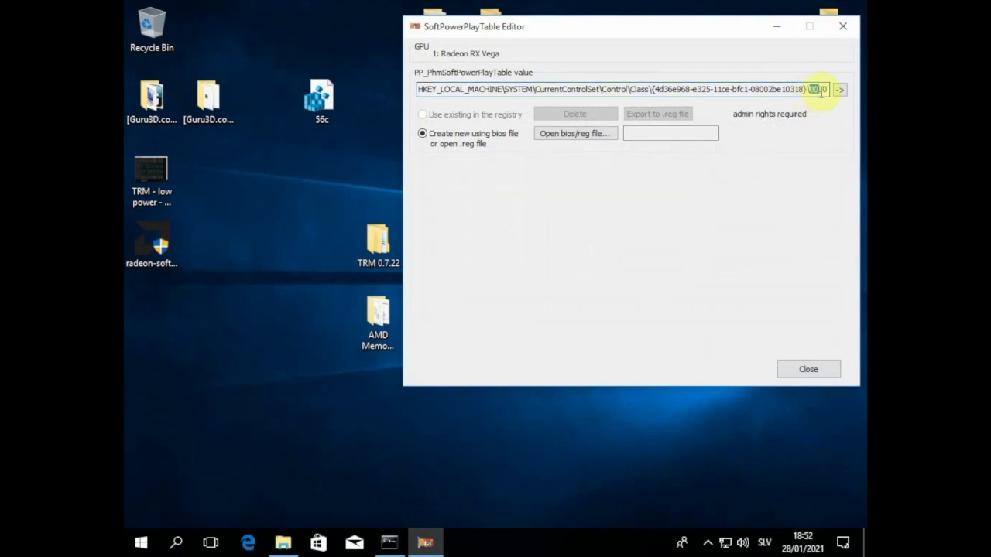
pyautogui.click(808, 369)
# Save 56c.reg in Notepad with its \0000 key, then merge it into the registry, approving with Yes
pyautogui.rightClick(321, 100)
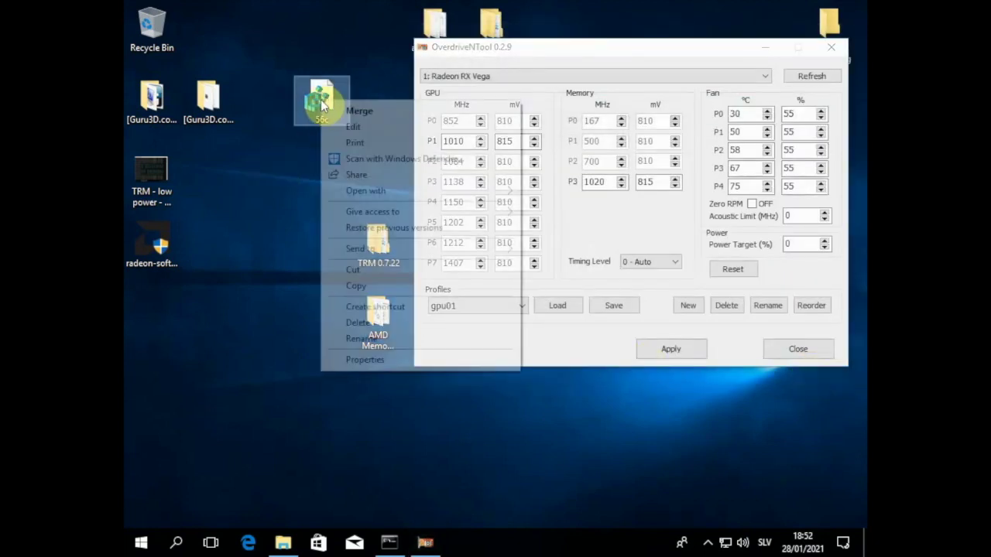
pyautogui.click(347, 127)
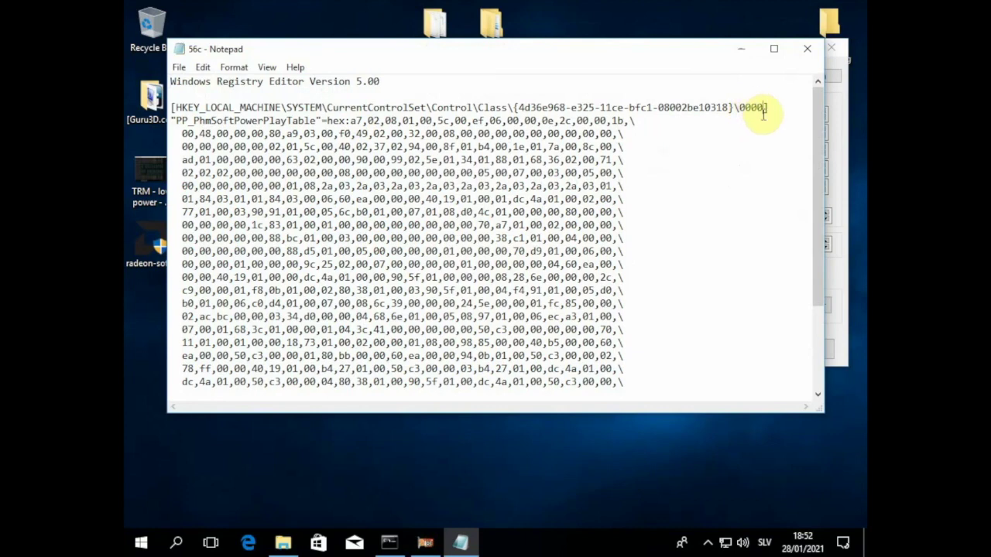
pyautogui.click(178, 67)
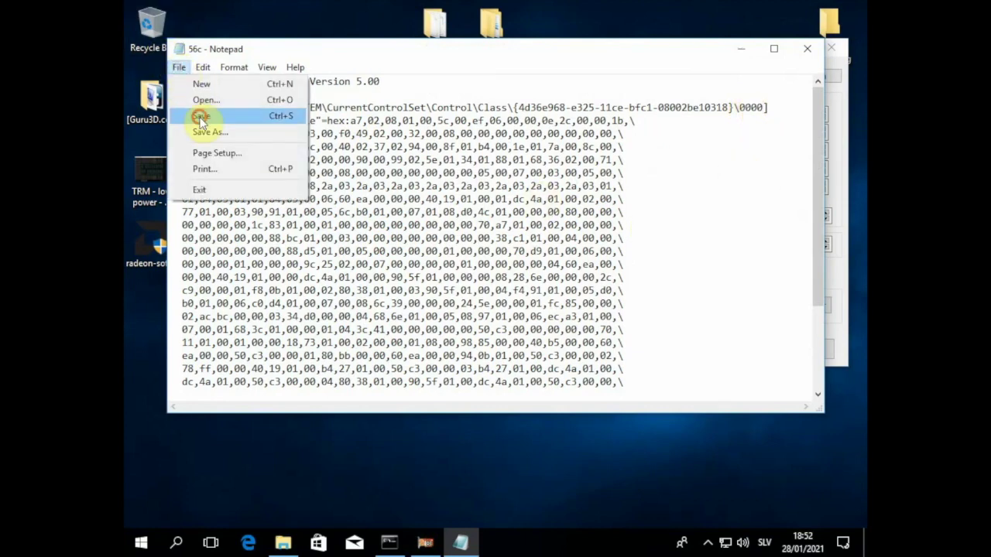
pyautogui.click(196, 116)
pyautogui.click(807, 48)
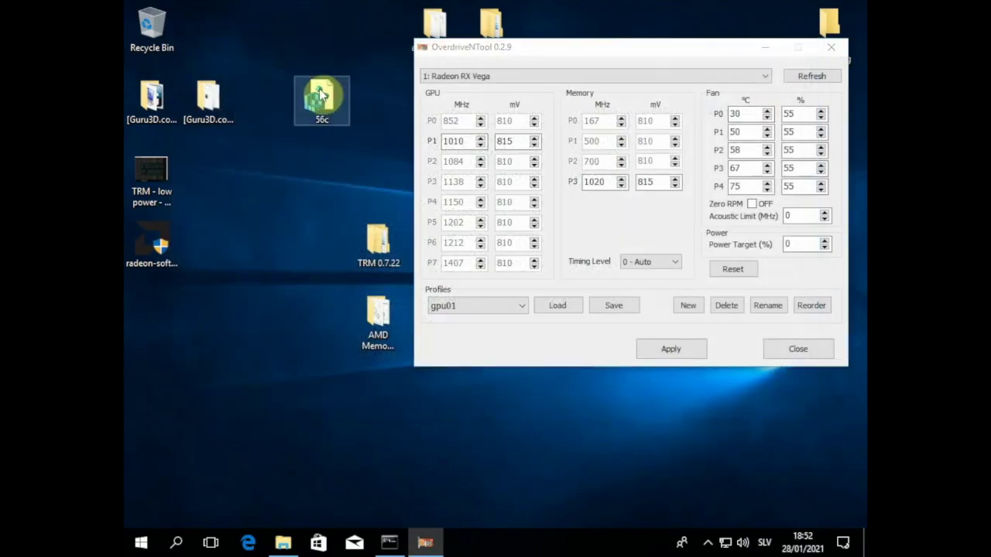
pyautogui.doubleClick(323, 104)
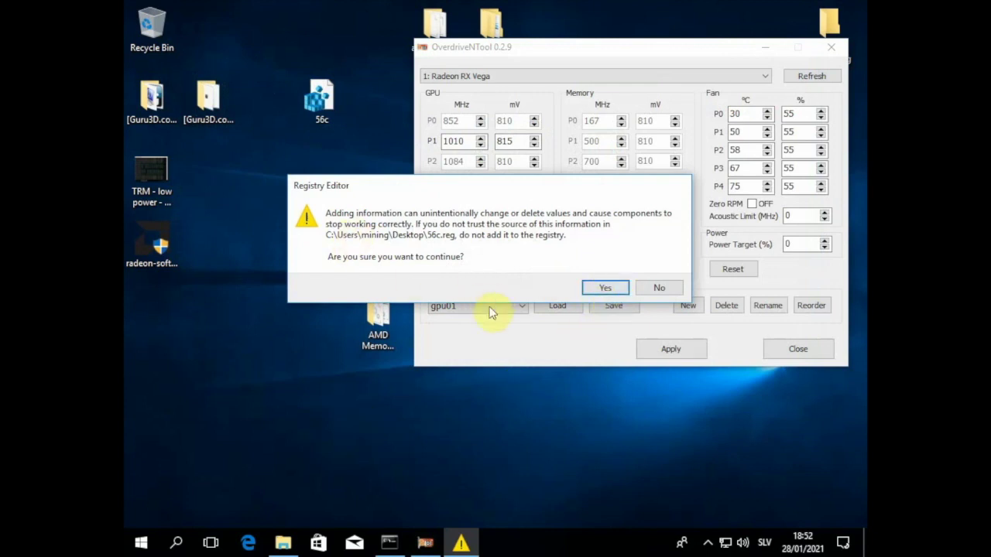
pyautogui.click(657, 290)
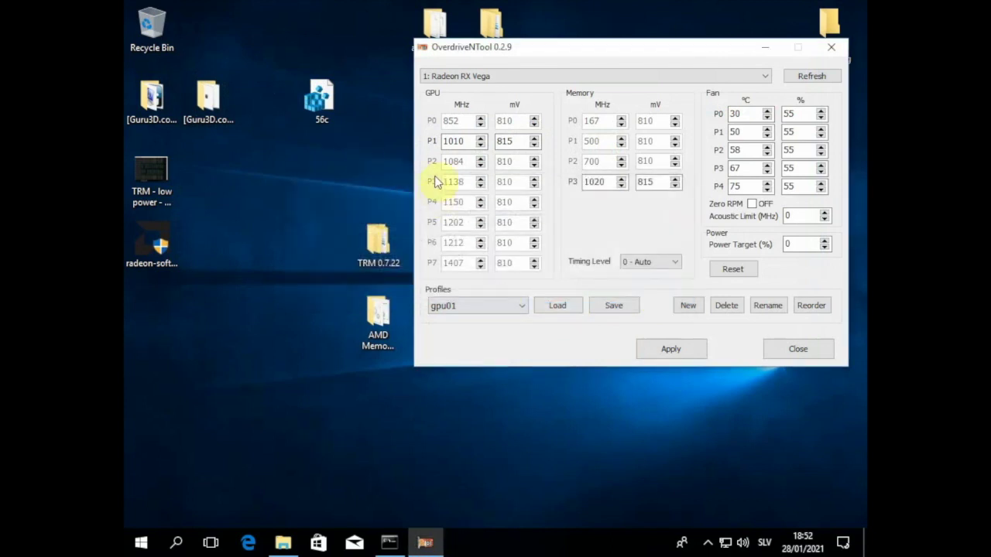
# Switch to GPU 2 Radeon RX Vega and check that its PowerPlay registry path ends in 0002
pyautogui.click(452, 75)
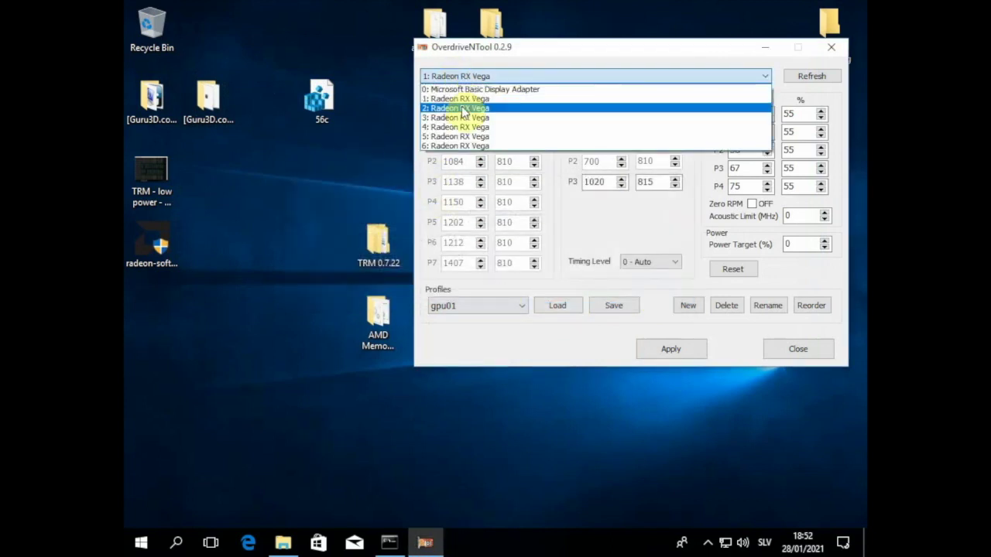
pyautogui.click(463, 109)
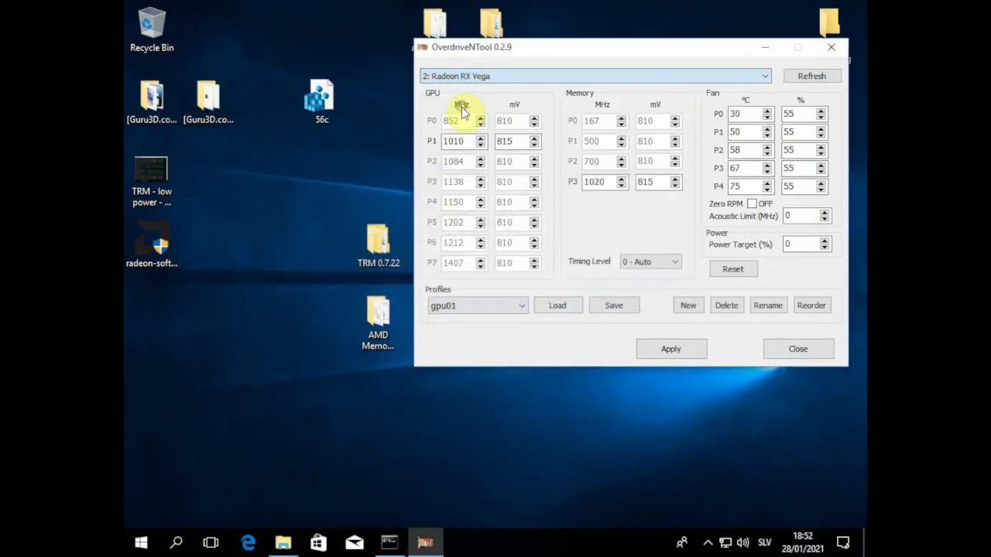
pyautogui.click(423, 48)
pyautogui.click(482, 184)
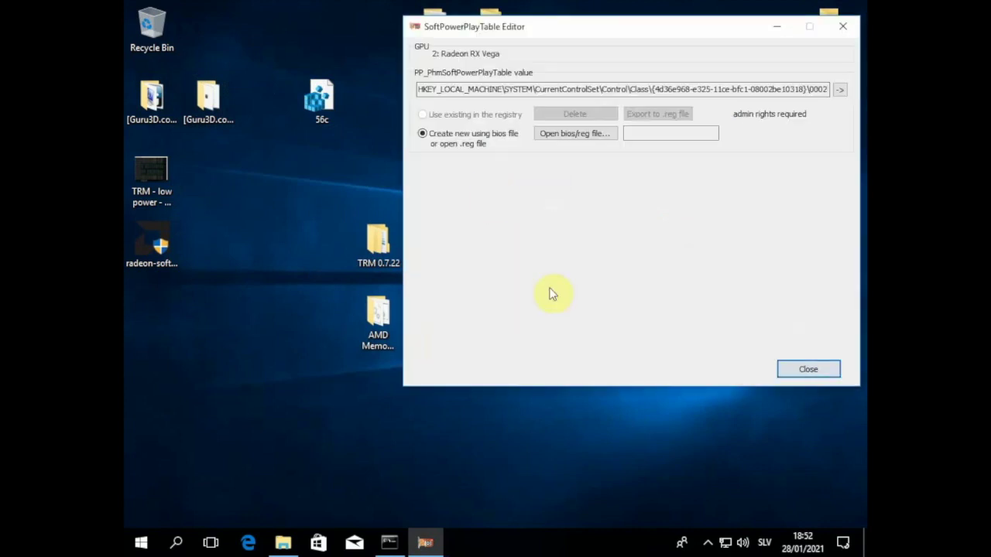
pyautogui.doubleClick(809, 90)
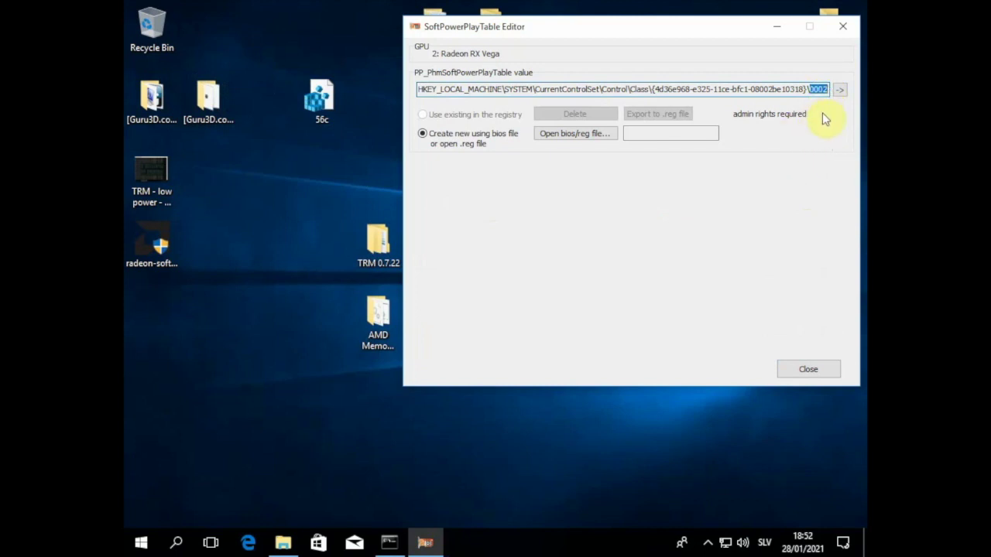
pyautogui.click(816, 90)
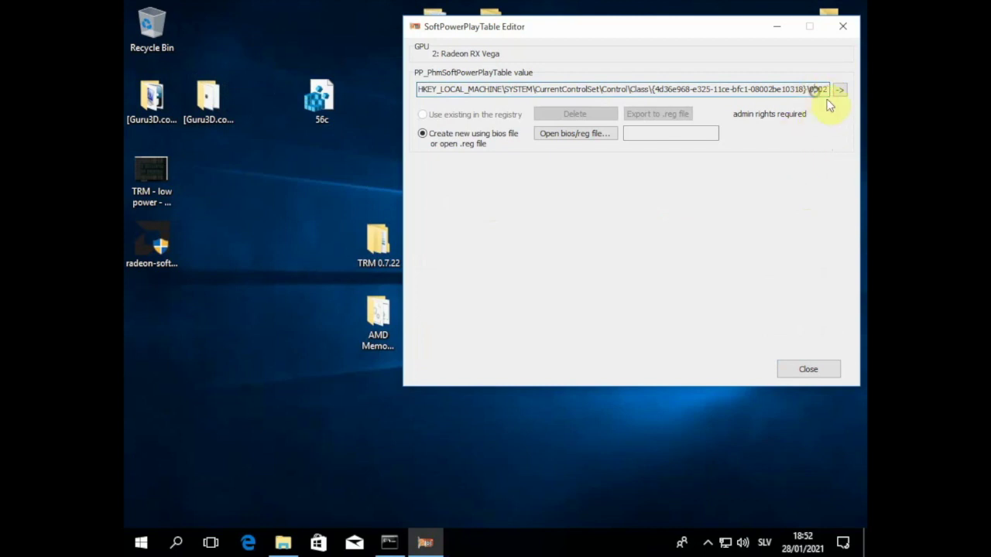
pyautogui.click(807, 369)
# Change 56c.reg's key ending from \0000 to \0002, save it, and merge it into the registry
pyautogui.click(325, 104)
pyautogui.rightClick(325, 105)
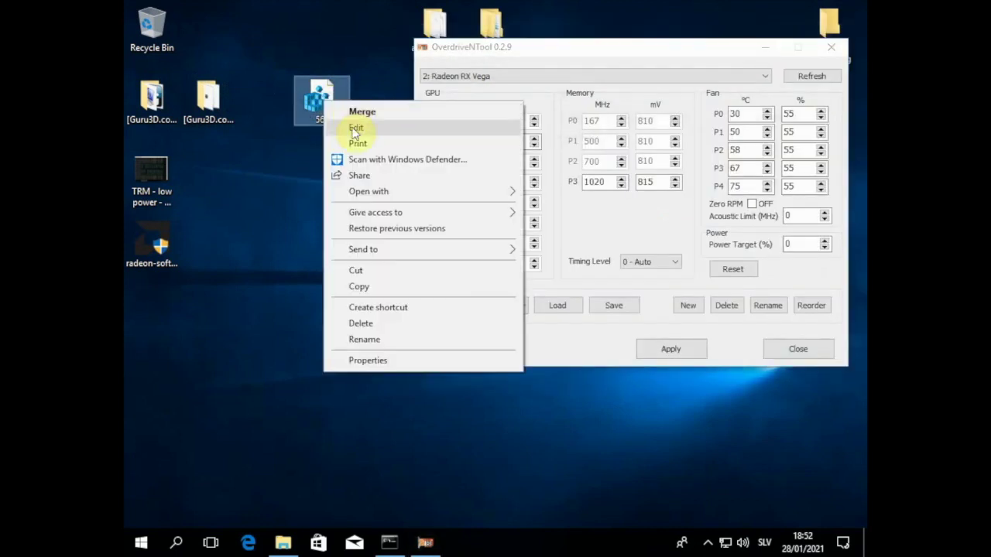
pyautogui.click(352, 128)
pyautogui.click(757, 109)
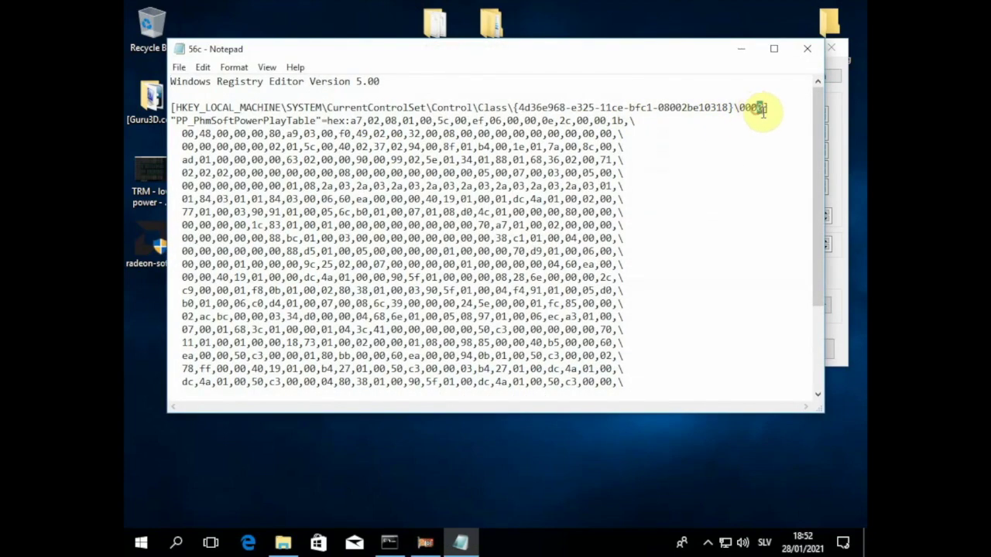
pyautogui.press('Delete')
pyautogui.write('2')
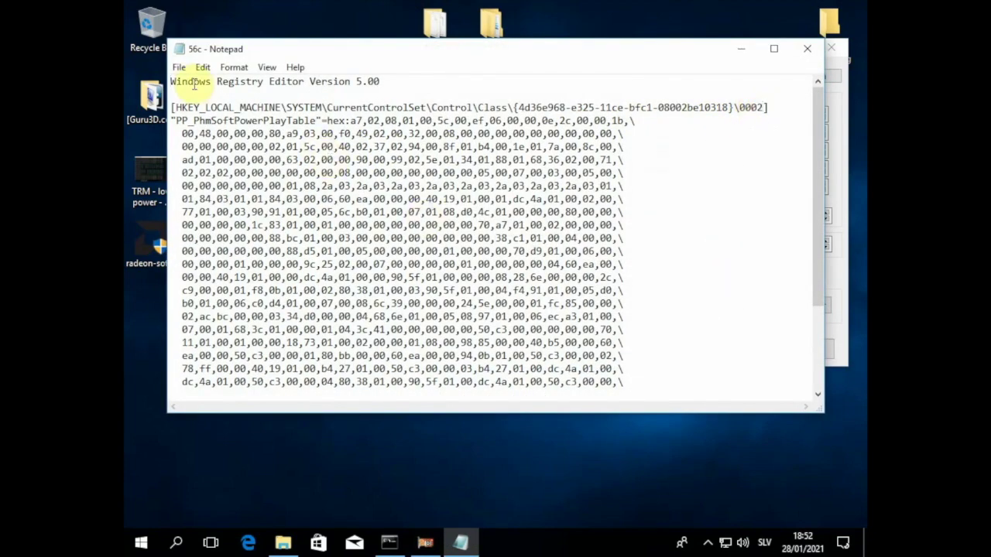
pyautogui.click(179, 67)
pyautogui.click(201, 115)
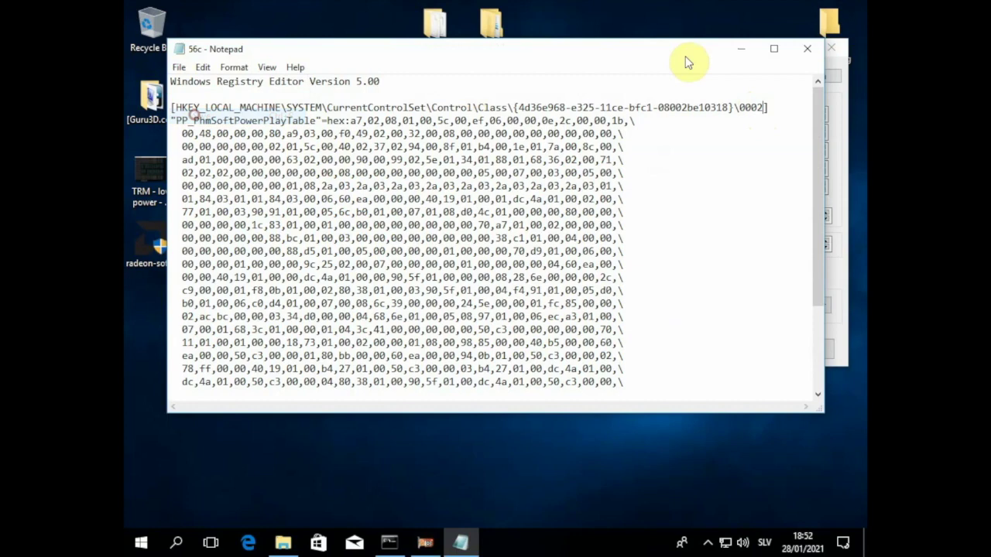
pyautogui.click(808, 48)
pyautogui.doubleClick(312, 100)
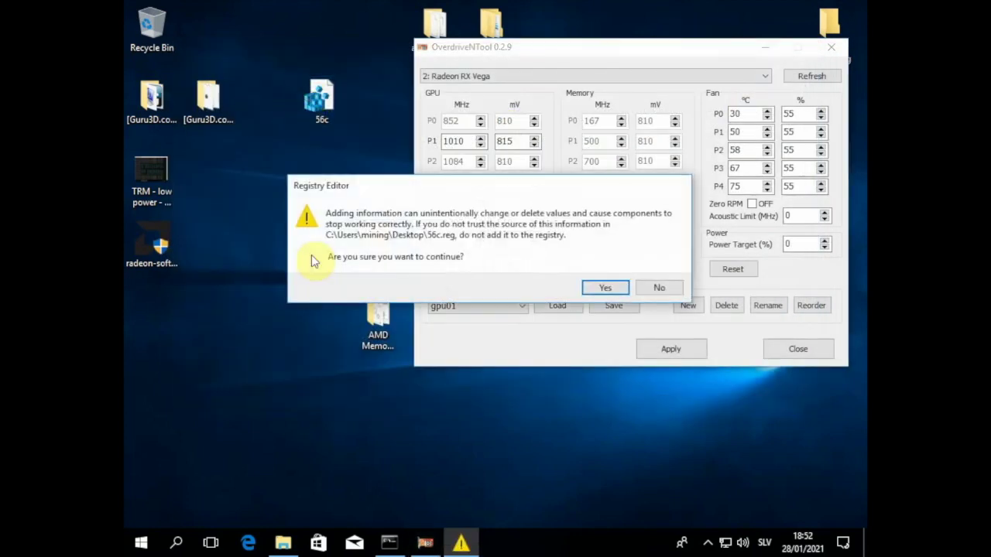
pyautogui.click(663, 291)
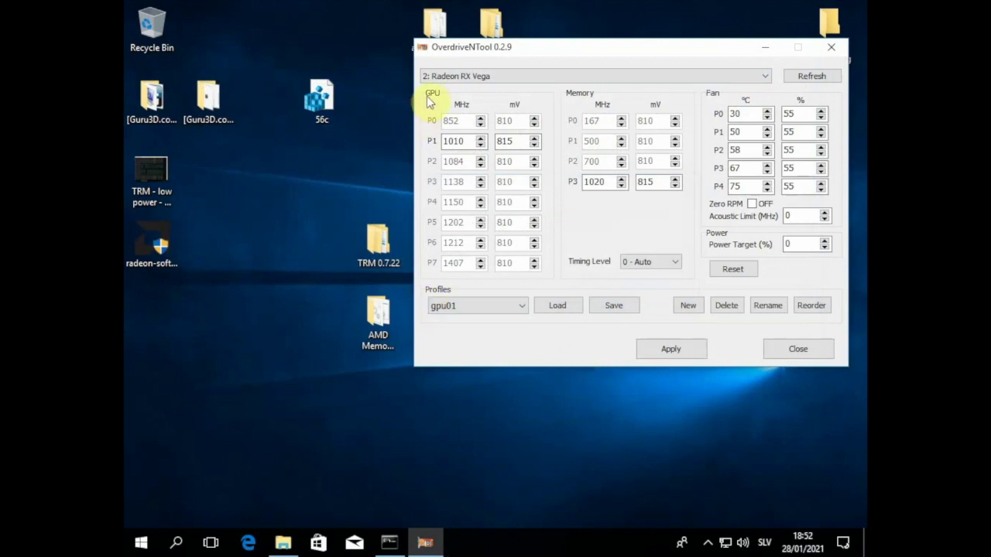
pyautogui.click(435, 76)
# Review card 3: Radeon RX Vega (GPU P1 1010 MHz/815 mV), then close OverdriveNTool
pyautogui.click(448, 120)
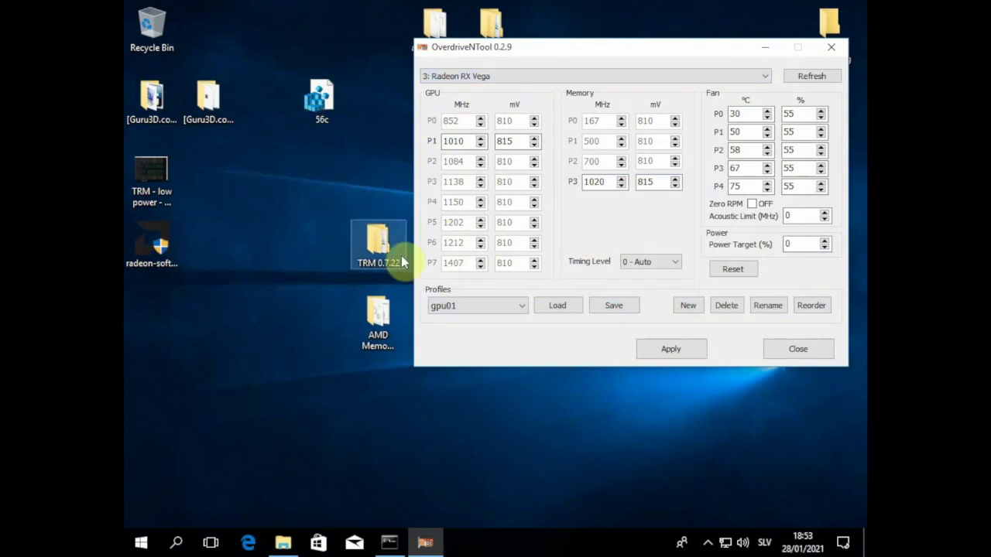
pyautogui.click(800, 350)
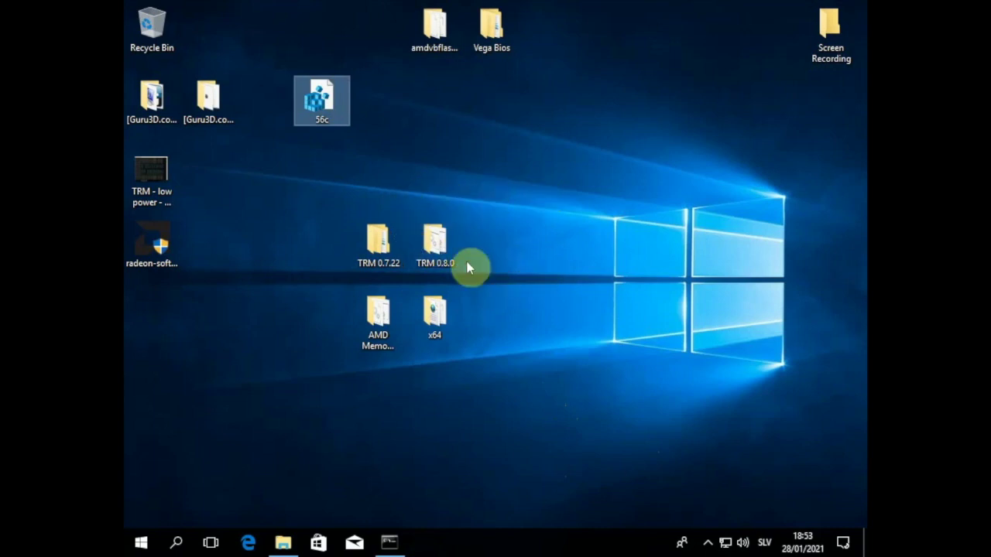
# Open the TRM 0.8.0 folder, minimize it, and restore the cmd.exe miner console from the taskbar
pyautogui.doubleClick(435, 241)
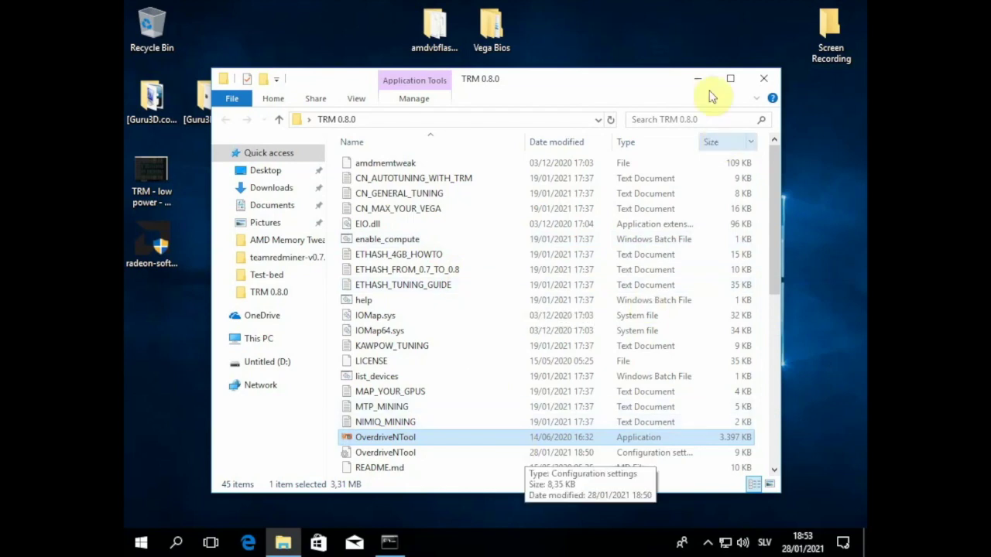
pyautogui.moveTo(628, 81); pyautogui.dragTo(726, 79)
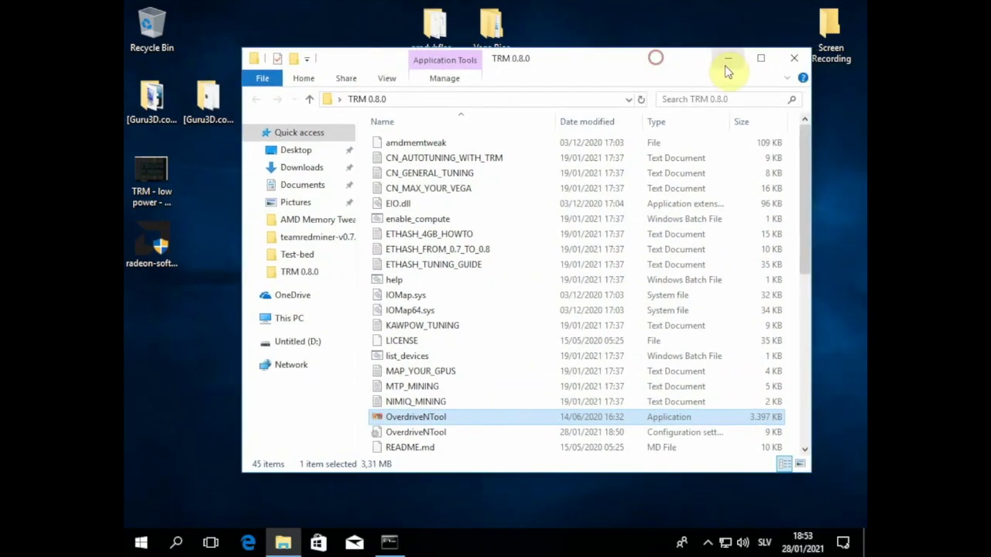
pyautogui.press('super+Down')
pyautogui.click(393, 544)
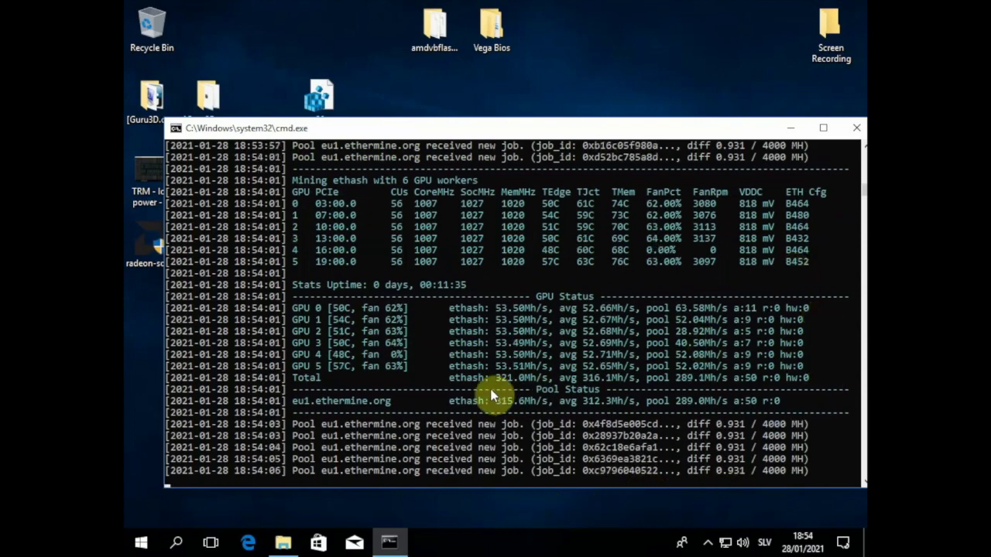
# Open the start_eth - Copy batch file from the TRM 0.8.0 folder in Notepad
pyautogui.moveTo(382, 130); pyautogui.dragTo(724, 116)
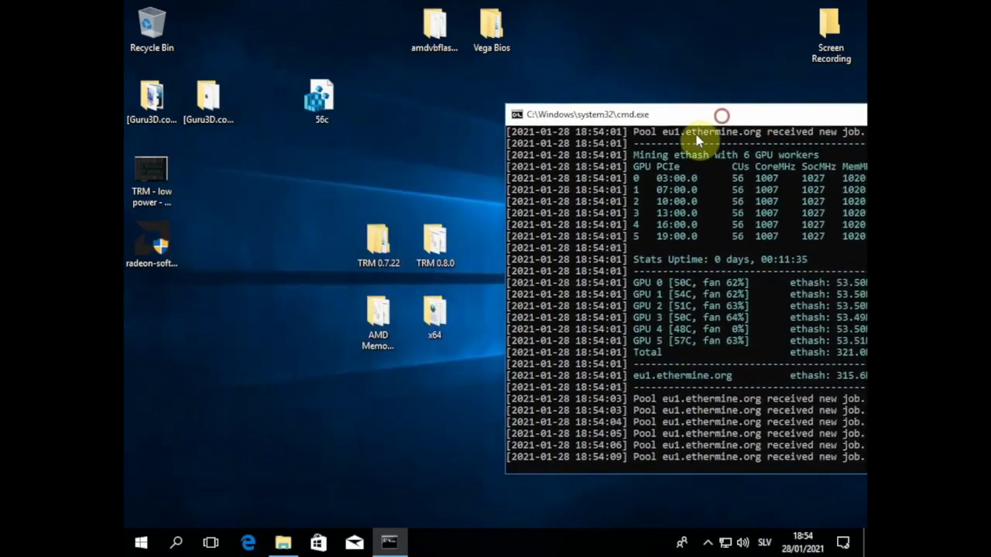
pyautogui.doubleClick(442, 236)
pyautogui.moveTo(805, 209); pyautogui.dragTo(806, 348)
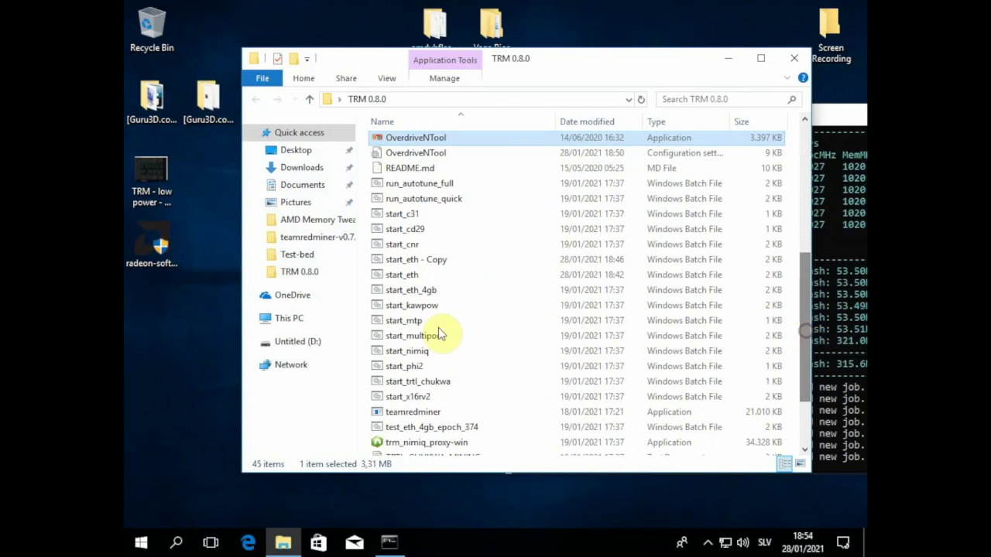
pyautogui.rightClick(415, 261)
pyautogui.click(447, 267)
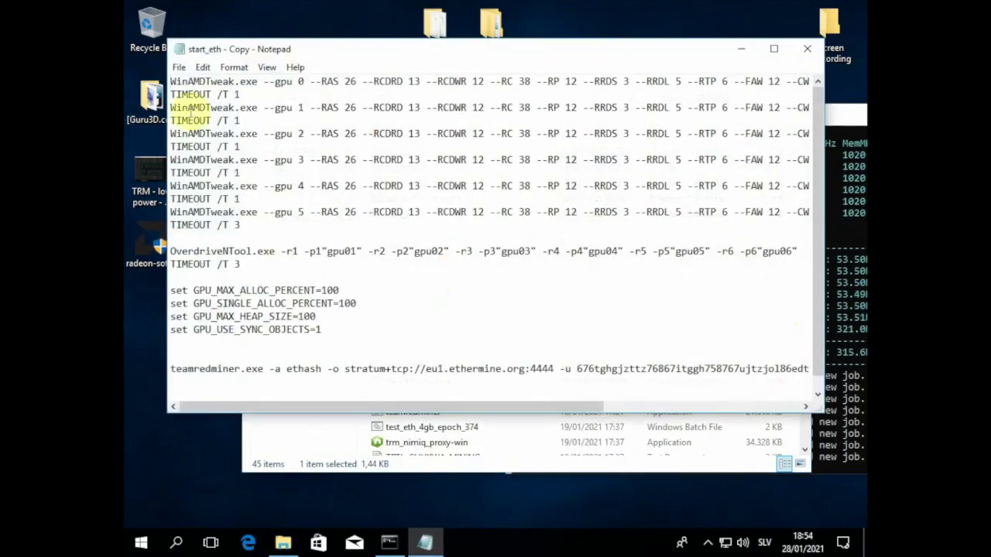
# Highlight the six GPU timing commands, the OverdriveNTool profile line, and the closing --eth_config=B option
pyautogui.moveTo(210, 85); pyautogui.dragTo(524, 210)
pyautogui.click(444, 229)
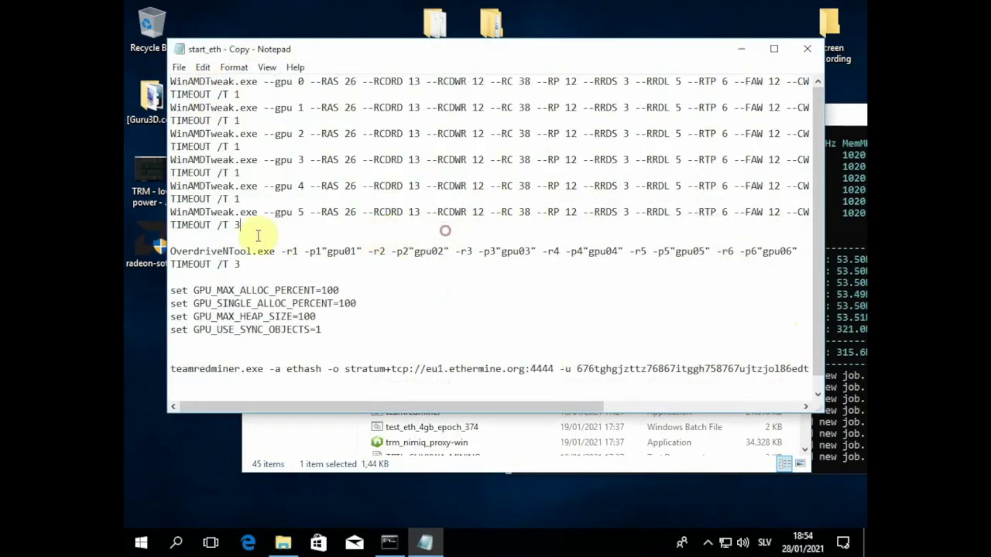
pyautogui.moveTo(226, 249); pyautogui.dragTo(333, 263)
pyautogui.click(458, 294)
pyautogui.moveTo(817, 248); pyautogui.dragTo(818, 260)
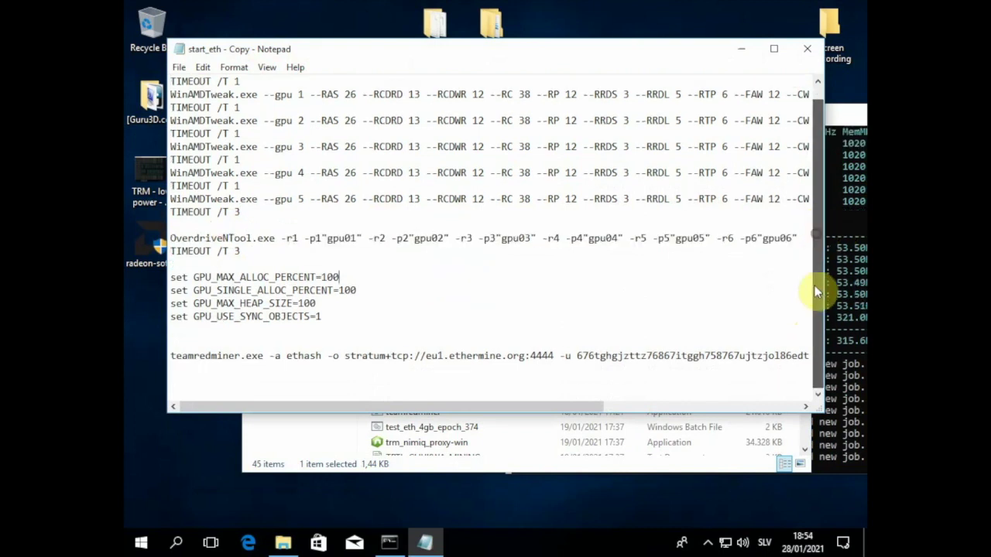
pyautogui.moveTo(495, 409); pyautogui.dragTo(803, 429)
pyautogui.moveTo(712, 361); pyautogui.dragTo(818, 354)
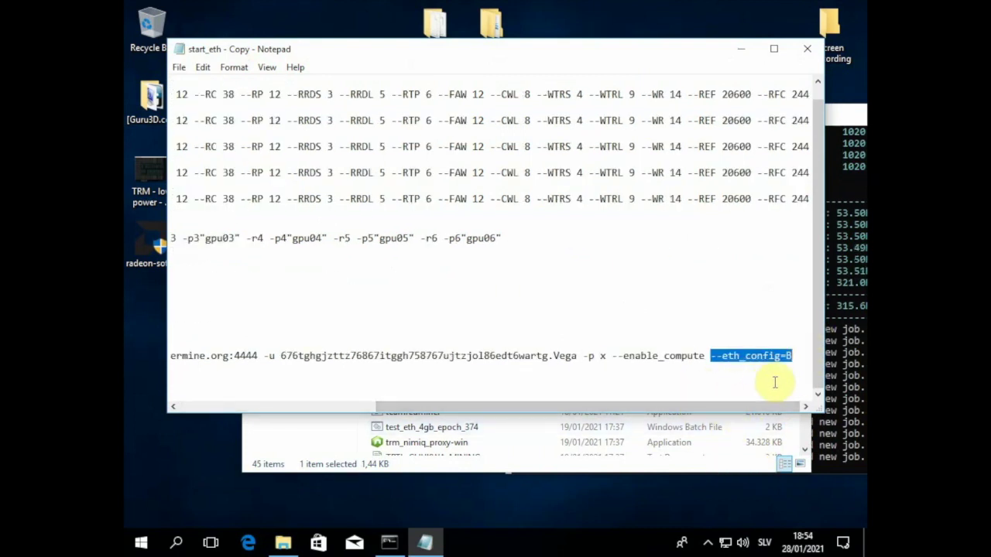
pyautogui.click(751, 360)
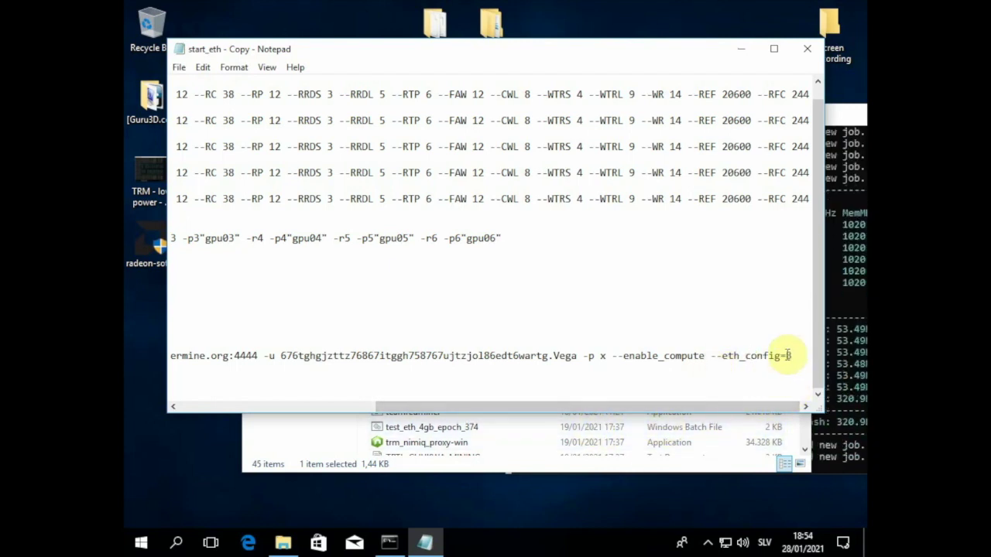
# Close Notepad and bring the miner console, showing ETH Cfg B432–B480, back into full view
pyautogui.click(809, 49)
pyautogui.click(836, 117)
pyautogui.moveTo(691, 113); pyautogui.dragTo(326, 102)
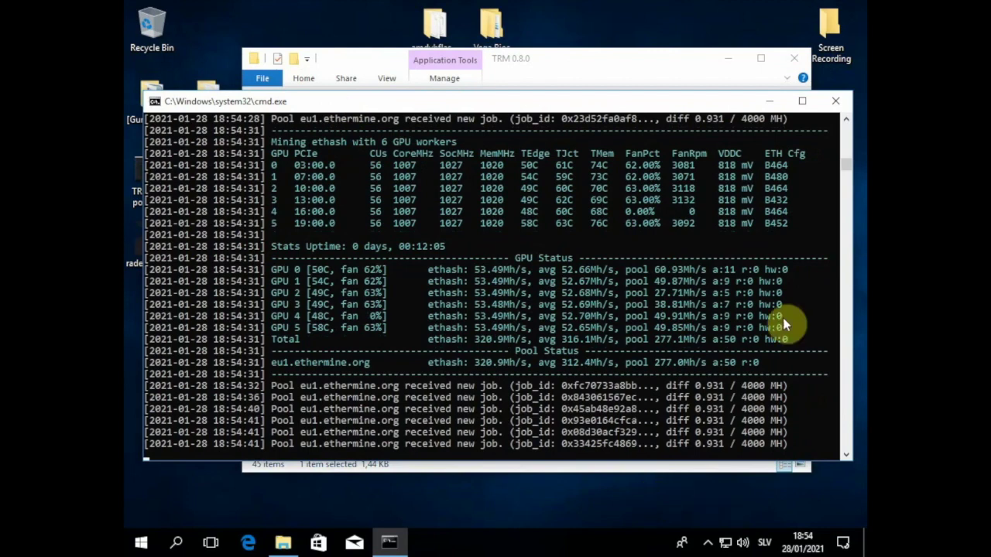